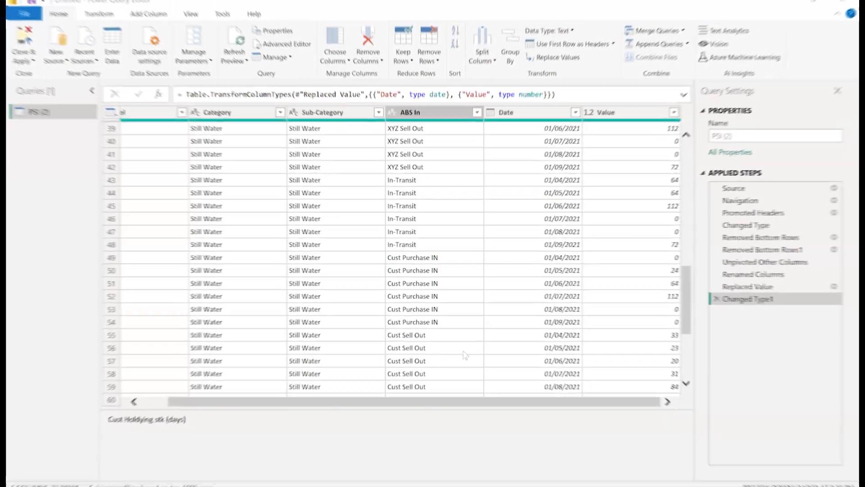
Switch to the PSI sheet in Excel and examine the ABS In measures and monthly holding stock values for the 4 Gallon model.
scroll(461, 352, down, 1)
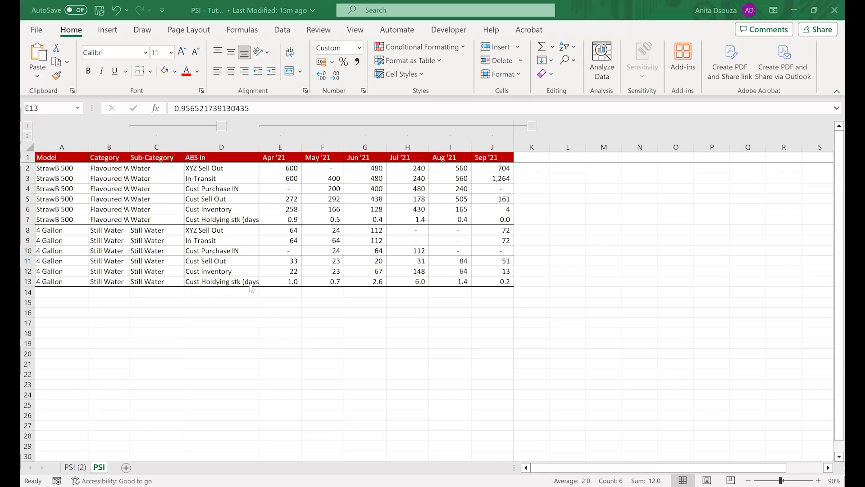
key(ctrl+shift+Right)
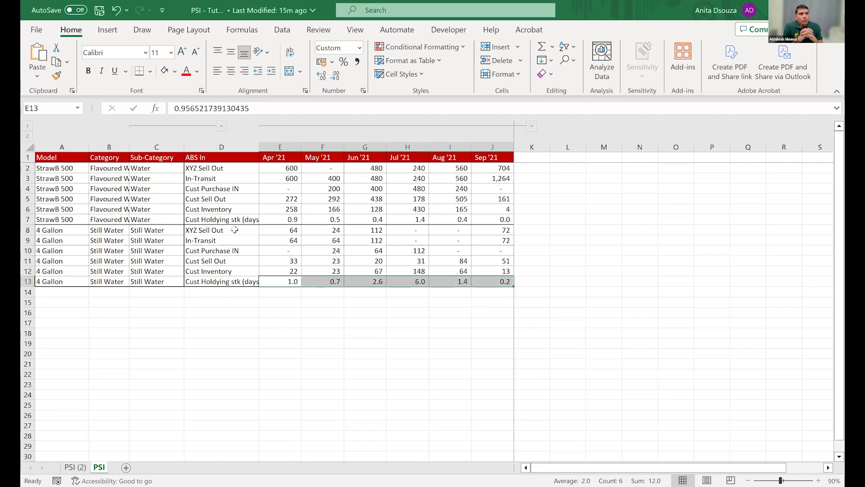
click(288, 316)
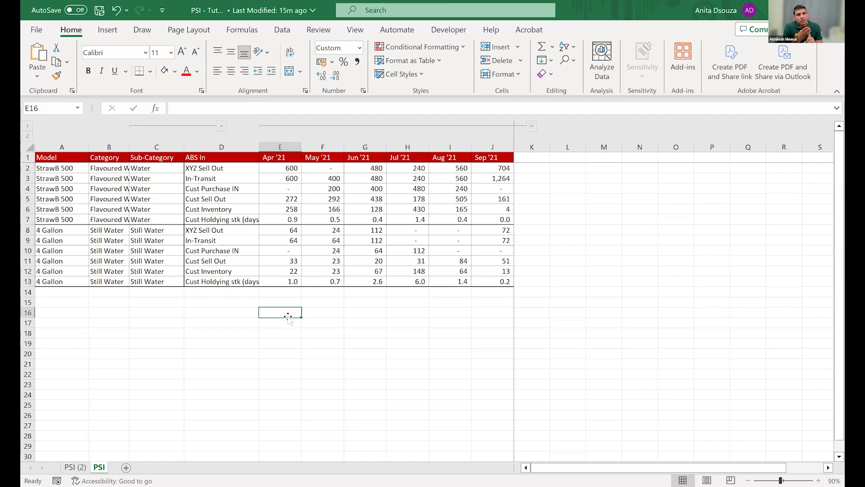
click(222, 251)
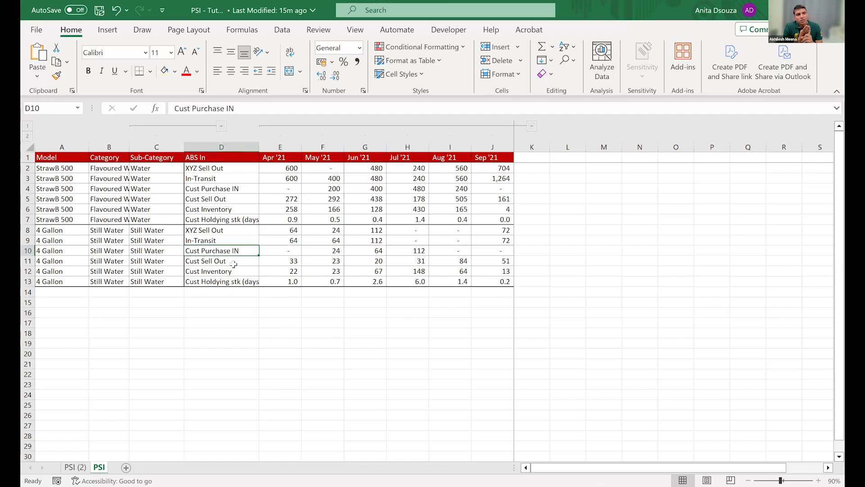
click(233, 264)
click(235, 271)
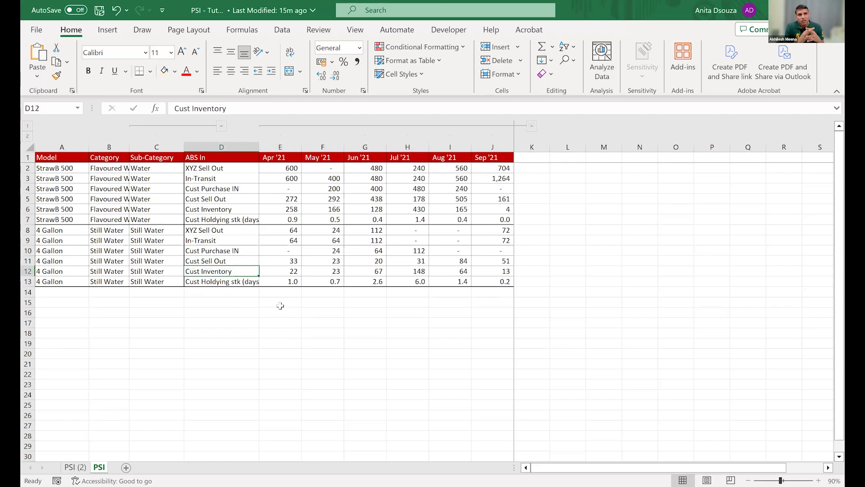
click(238, 283)
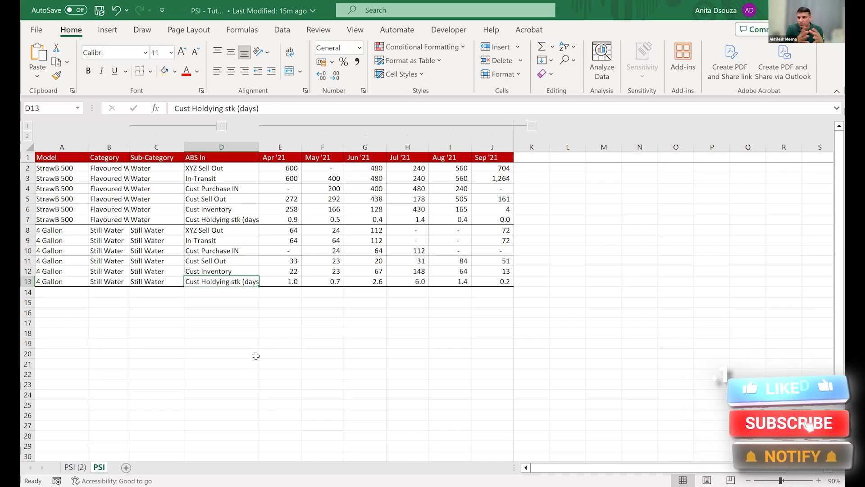
Open the PSI (2) sheet and compare its reshaped table, with months in rows, against the original month-column layout.
click(76, 467)
scroll(270, 370, down, 2)
scroll(236, 350, up, 4)
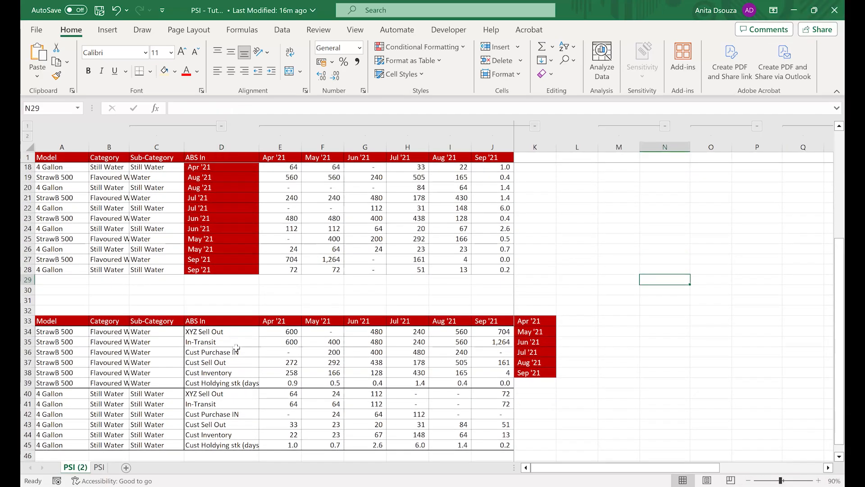
scroll(278, 316, up, 3)
drag(280, 311, 535, 312)
click(618, 302)
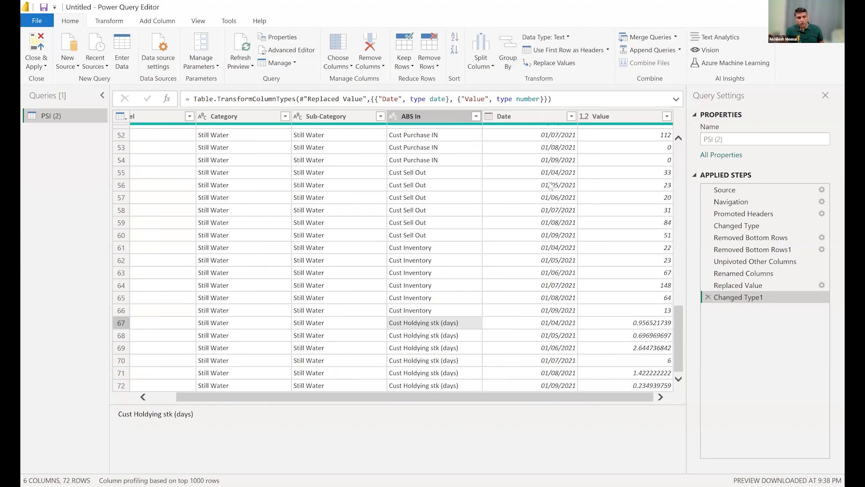
Switch to Power Query Editor and pivot the ABS In column of the PSI (2) query, using Value as the values column.
click(416, 116)
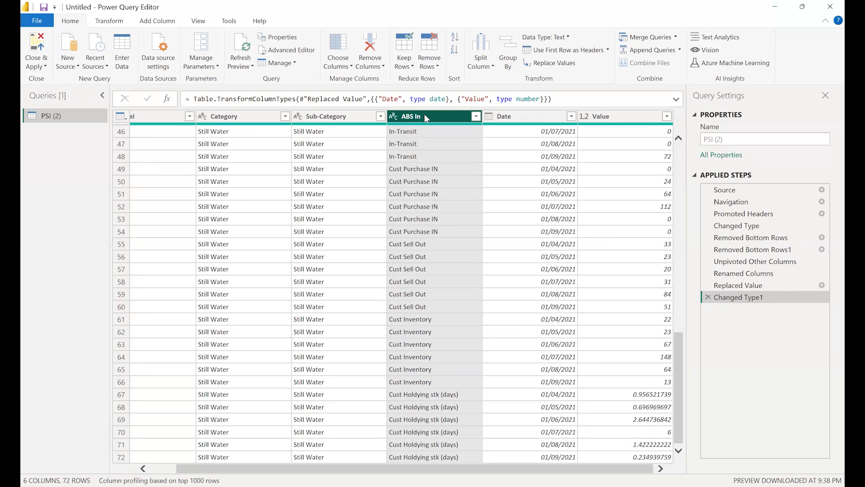
click(108, 21)
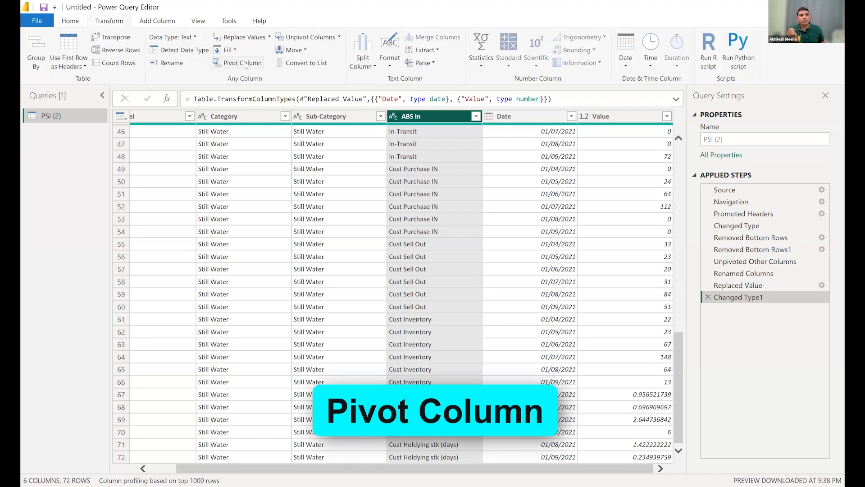
click(243, 63)
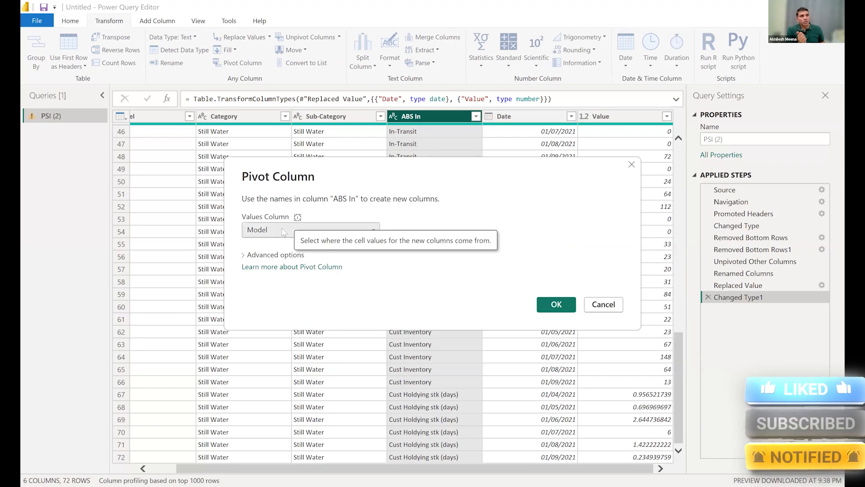
click(369, 231)
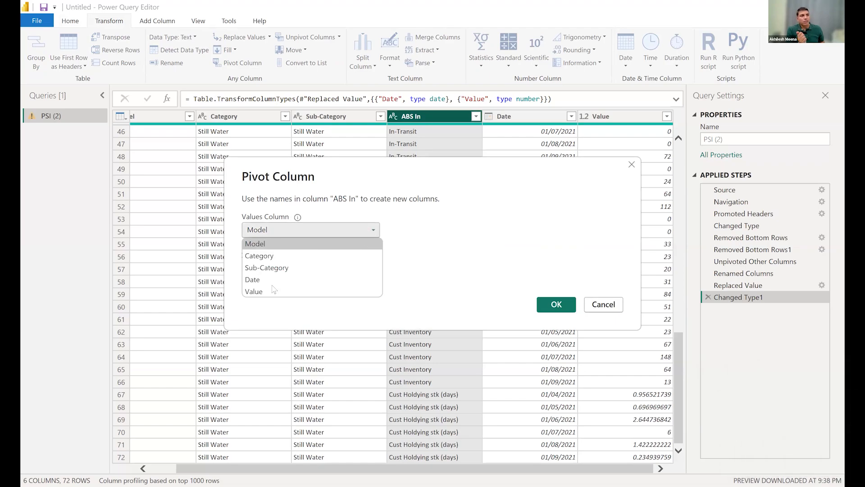
click(258, 292)
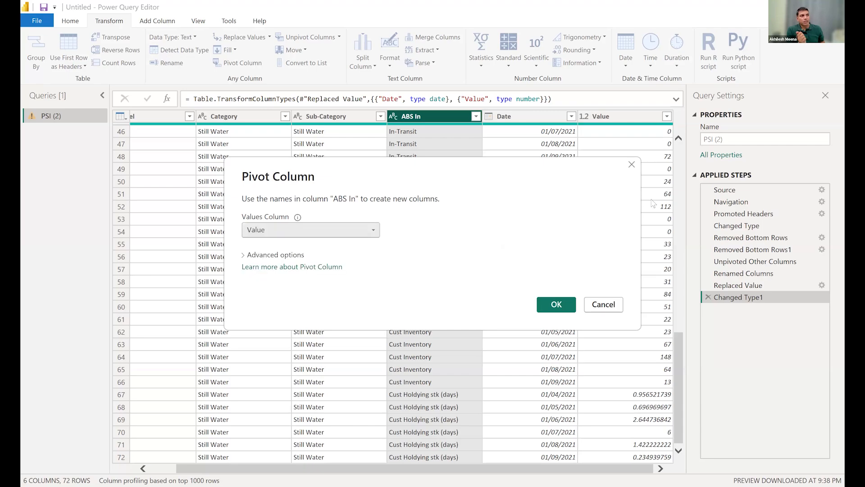
click(554, 304)
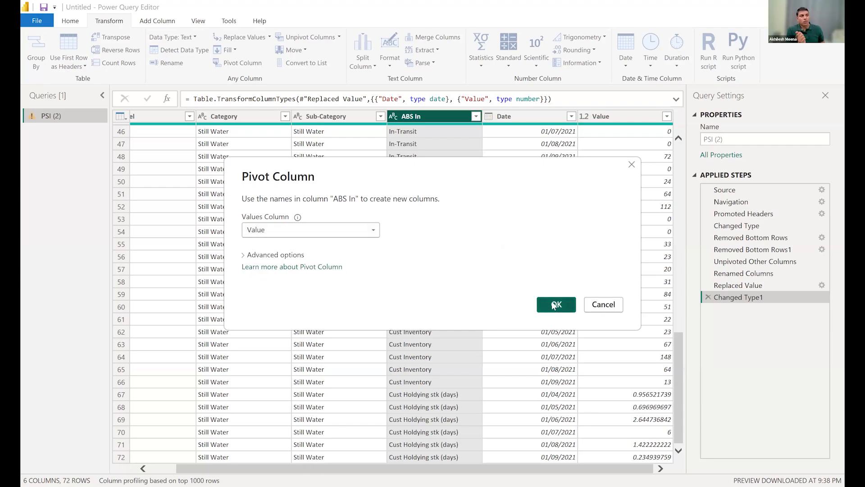
click(555, 305)
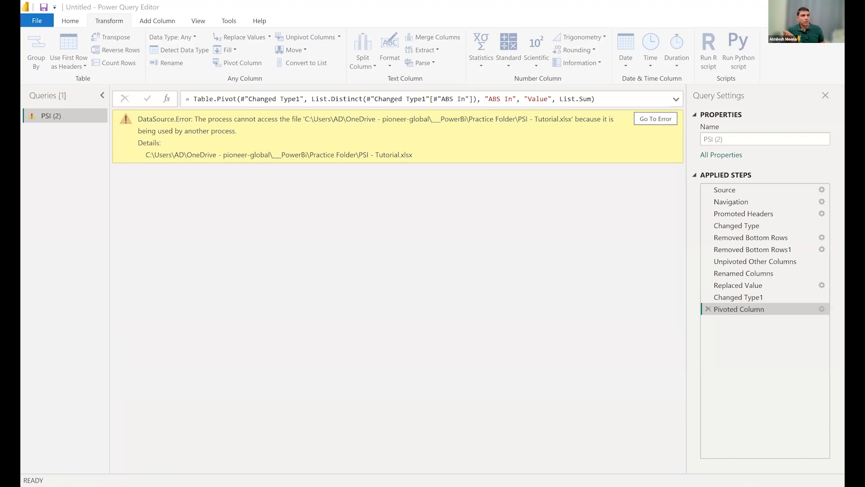
Refresh the query preview and review the pivoted columns through Cust Holdying stk (days).
click(71, 21)
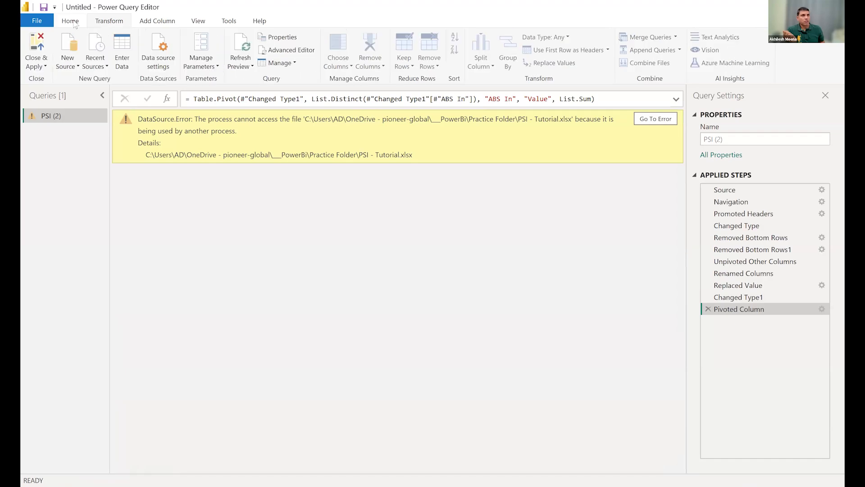
click(246, 43)
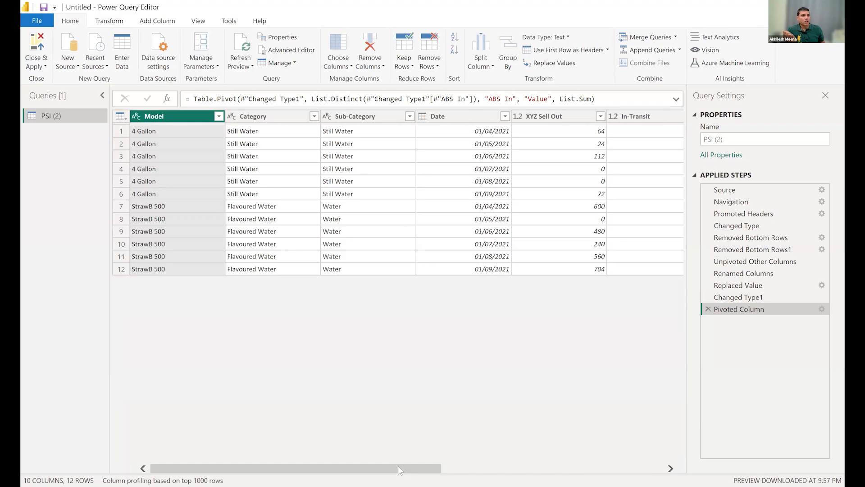
drag(399, 467, 694, 412)
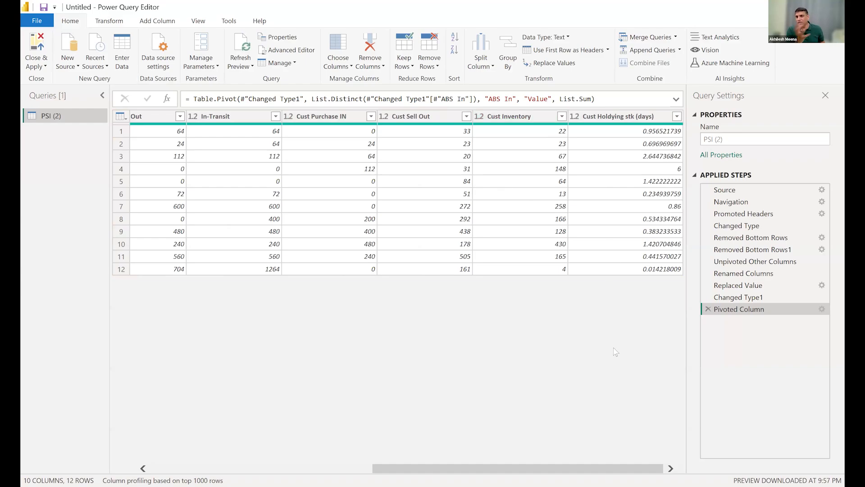
Multiply every value in the Cust Holdying stk (days) column by 30.
click(599, 116)
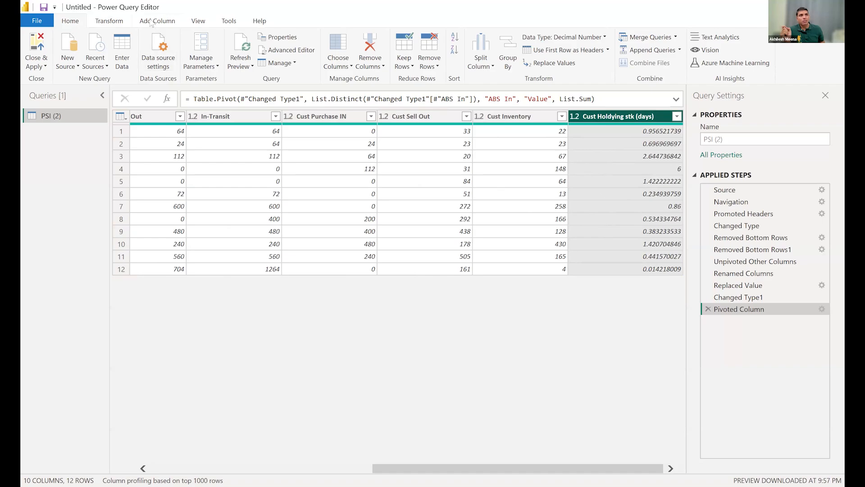
click(104, 24)
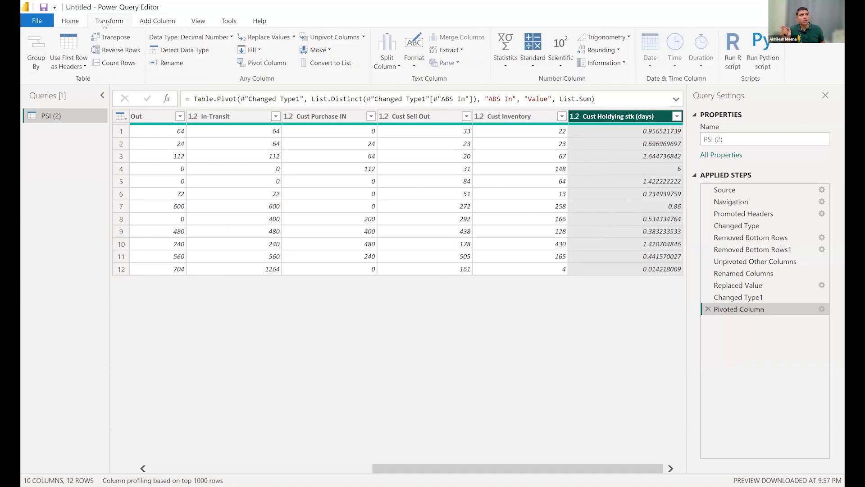
click(533, 68)
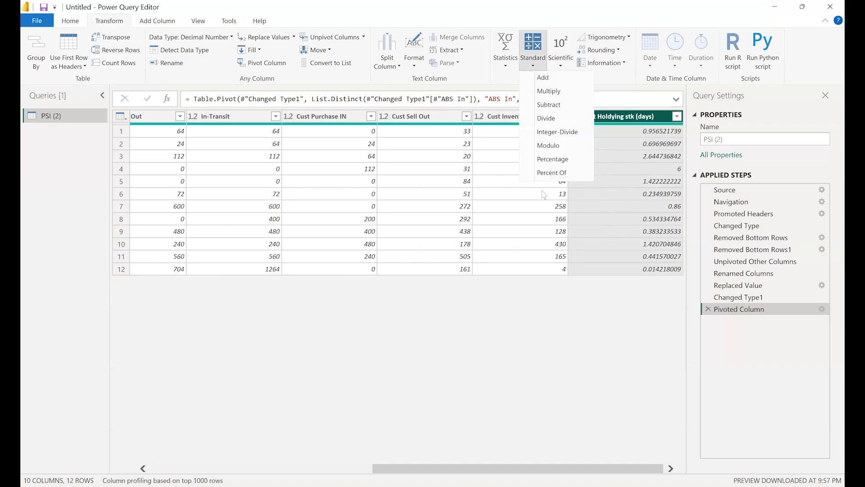
click(549, 92)
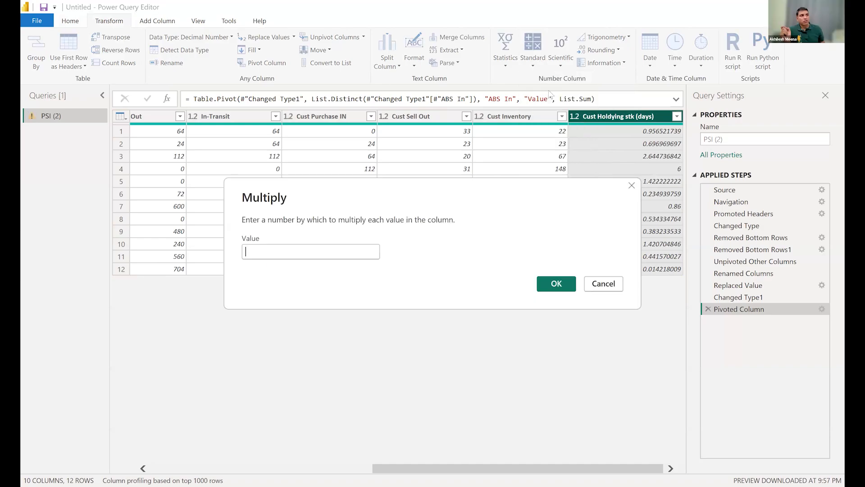
click(260, 251)
text(30)
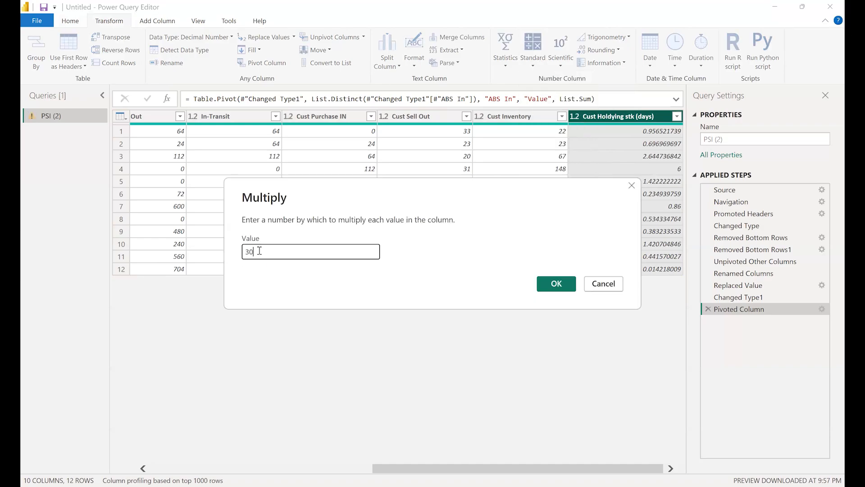
click(549, 286)
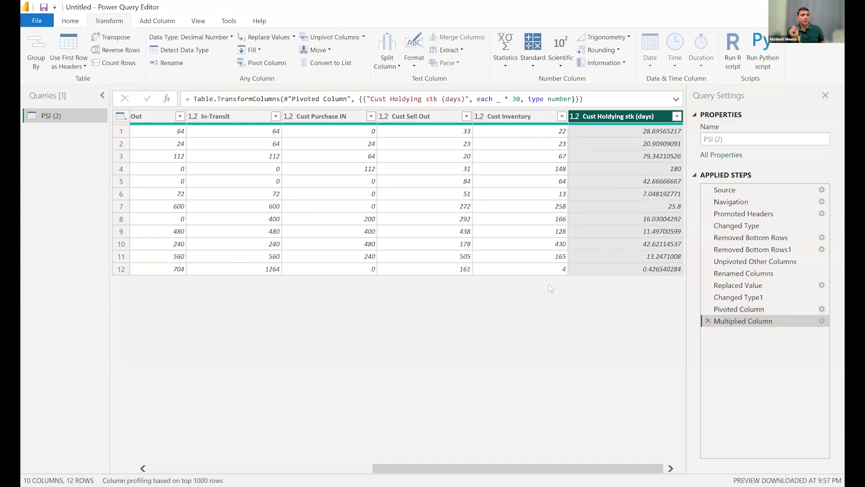
Review the transformed table's columns from Model through Cust Holdying stk (days).
scroll(398, 194, left, 10)
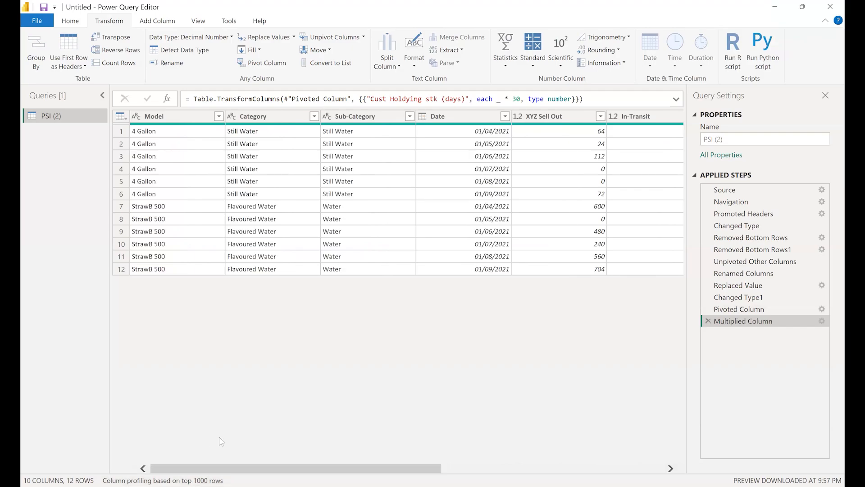
drag(253, 469, 475, 469)
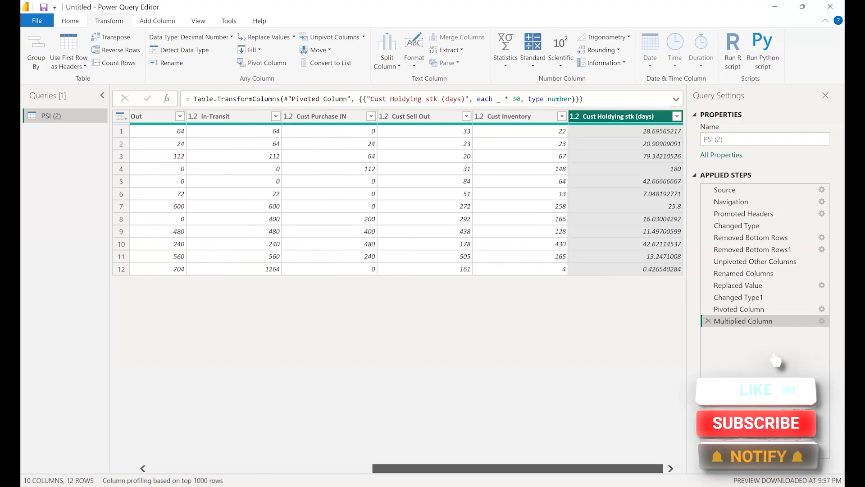
drag(475, 468, 371, 468)
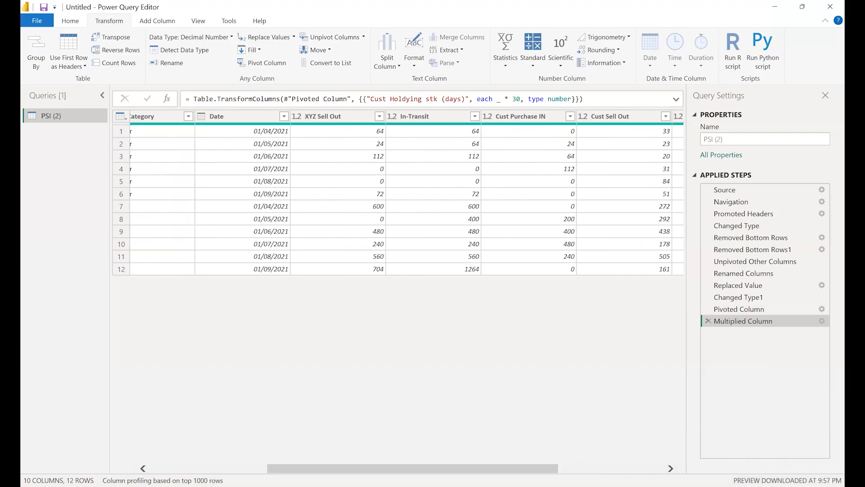